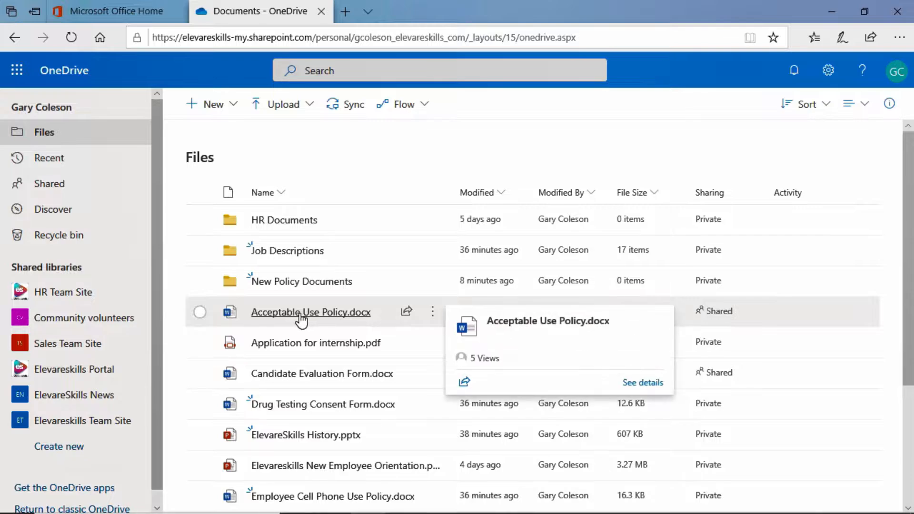
# - Move Acceptable Use Policy.docx into the New Policy Documents folder in your OneDrive, then check that folder and return to Files
pyautogui.click(204, 313)
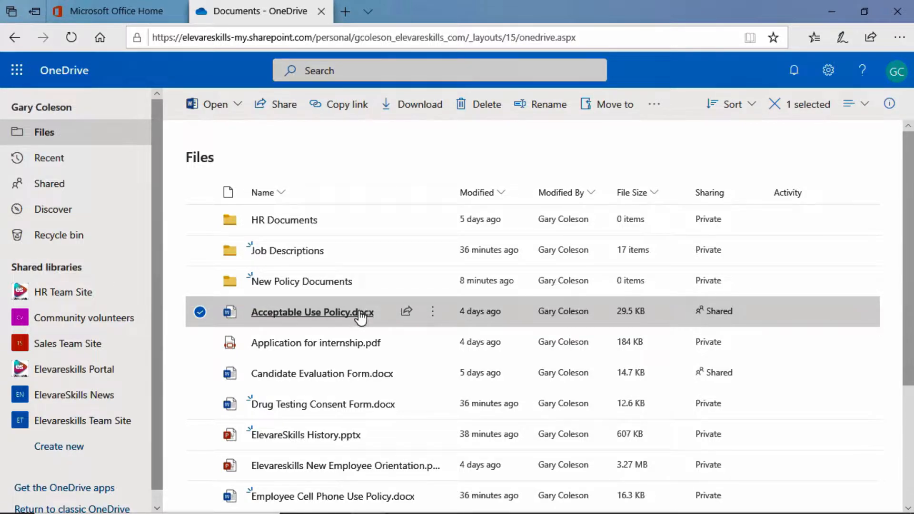
pyautogui.click(614, 112)
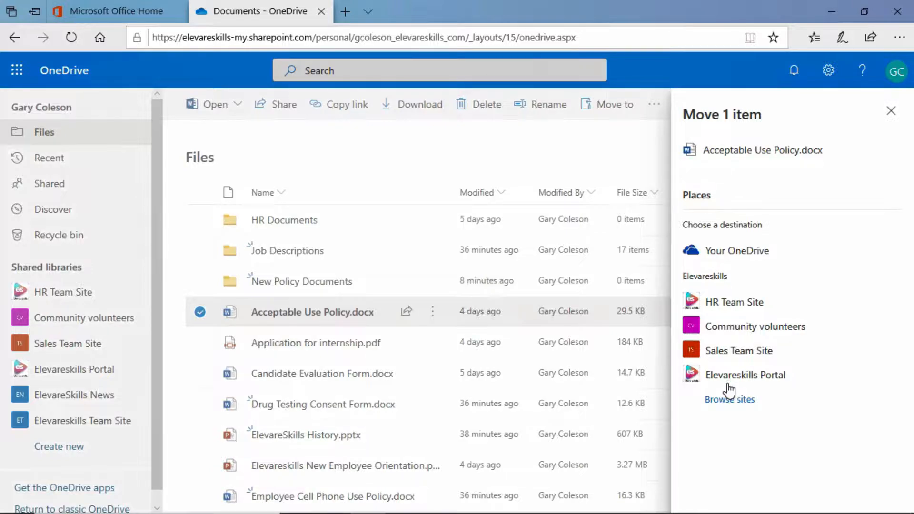
pyautogui.click(745, 256)
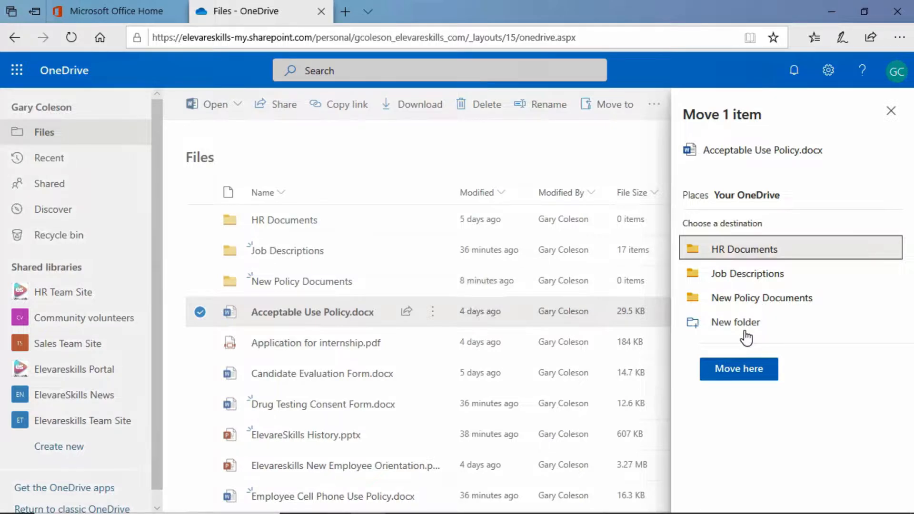
pyautogui.click(755, 307)
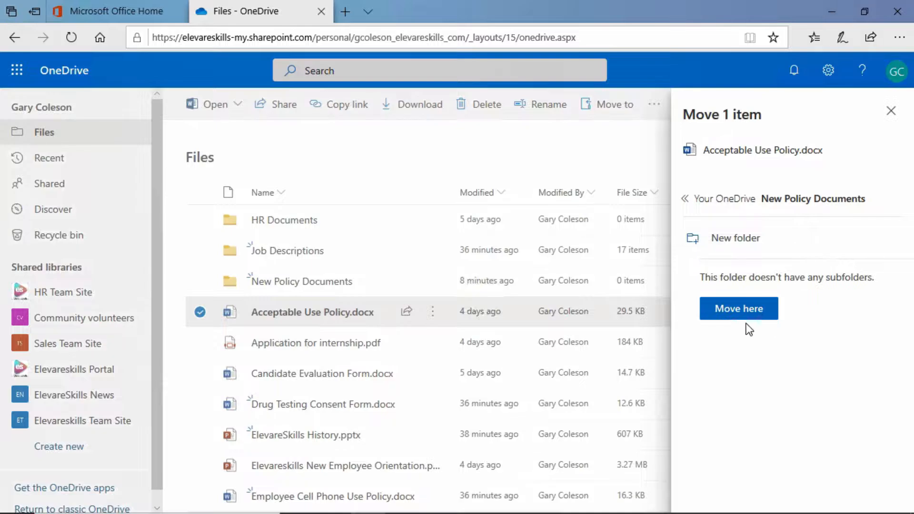
pyautogui.click(739, 310)
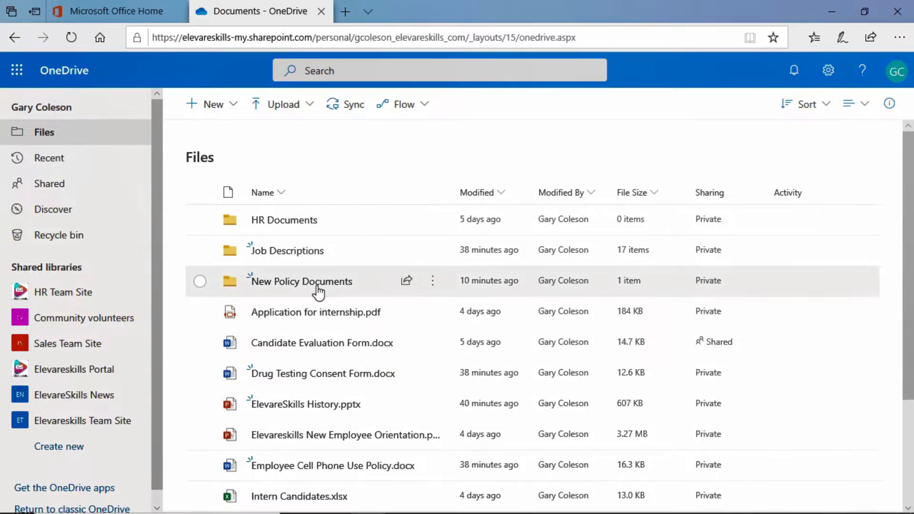
pyautogui.click(318, 286)
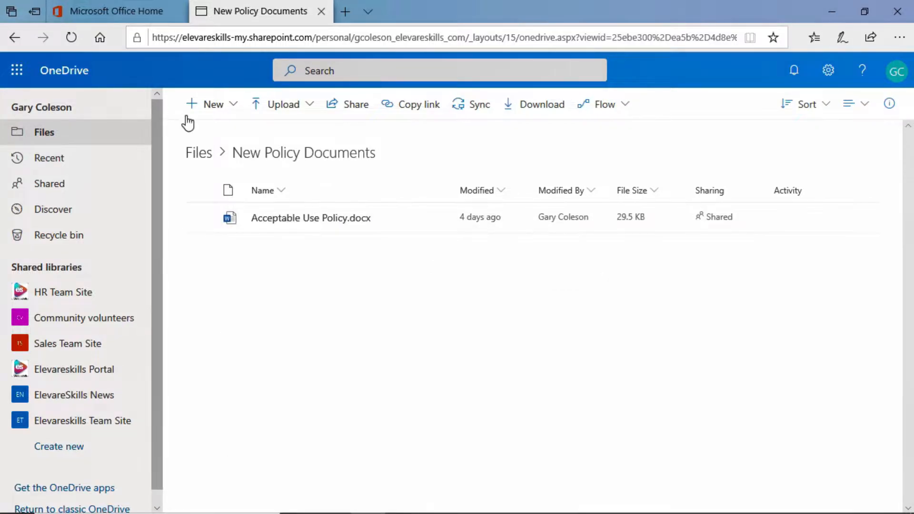
pyautogui.click(48, 134)
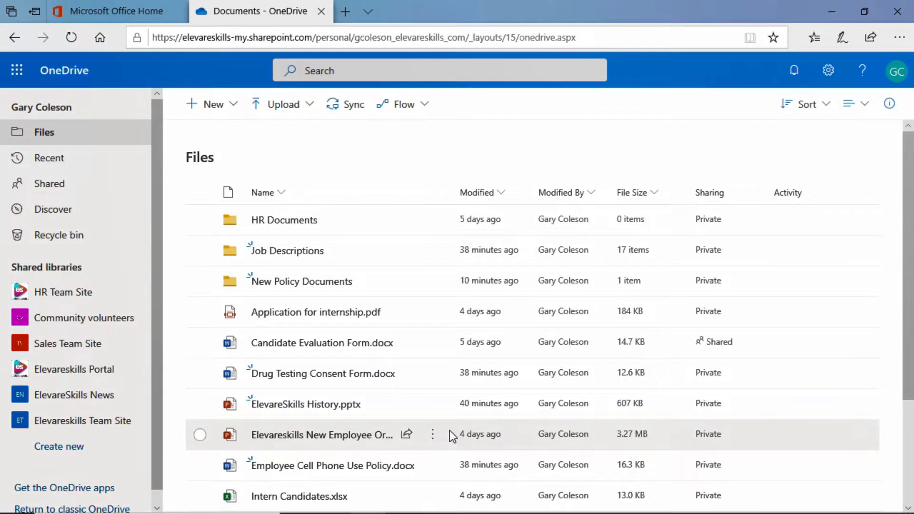
# - Move Employee Cell Phone Use Policy.docx into the New Policy Documents folder in your OneDrive
pyautogui.scroll(-1, 373, 398)
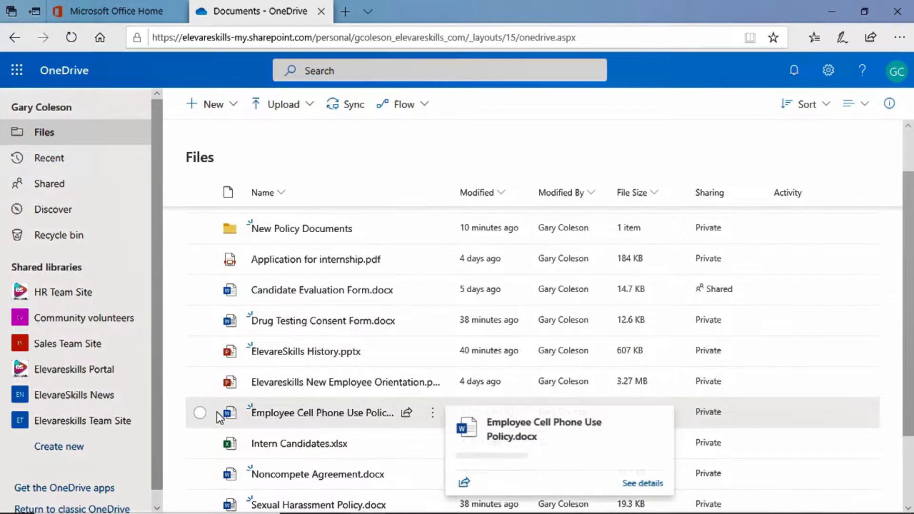
pyautogui.click(199, 413)
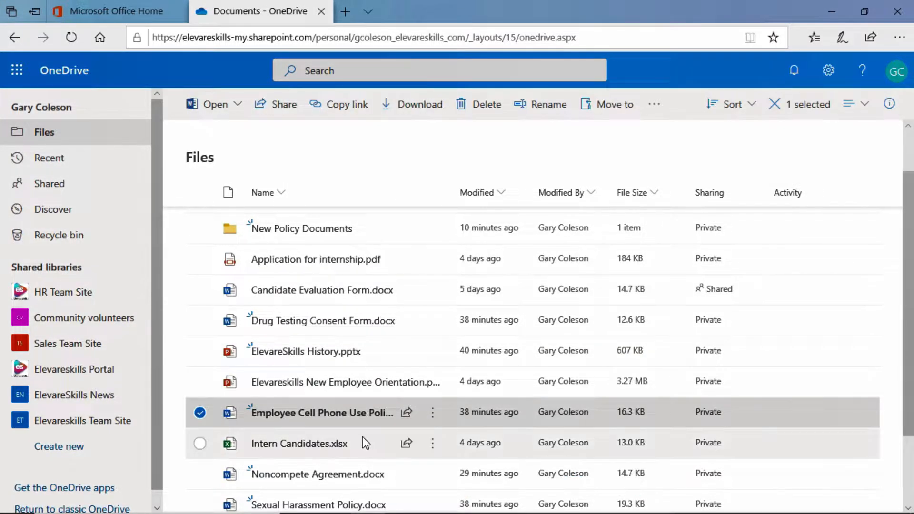
pyautogui.moveTo(437, 421)
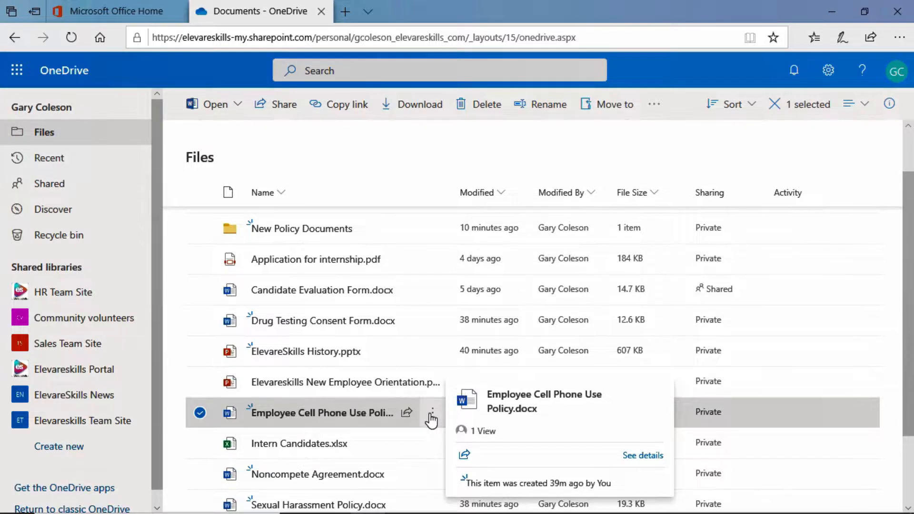
pyautogui.click(431, 413)
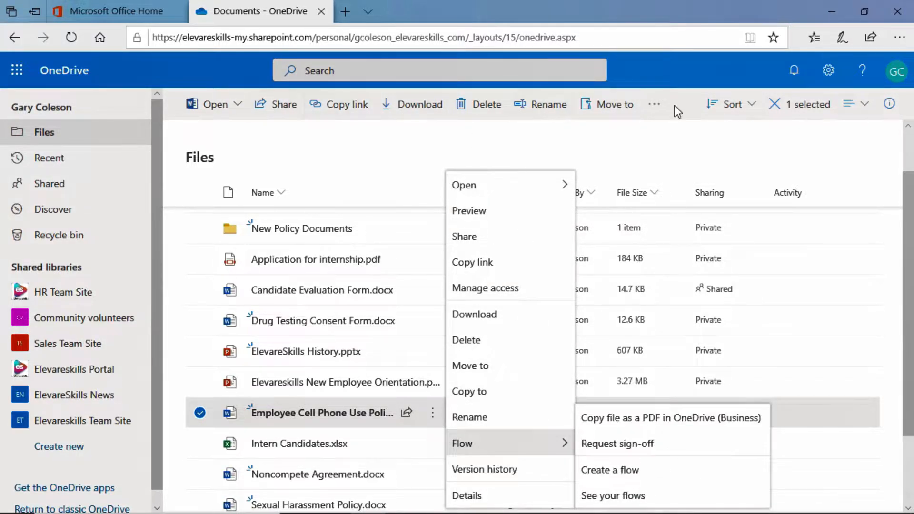
pyautogui.click(482, 370)
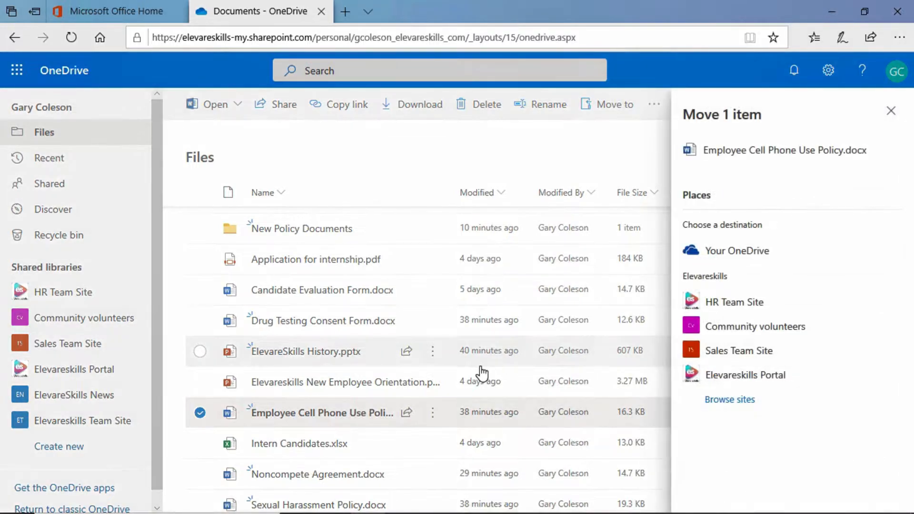
pyautogui.click(751, 254)
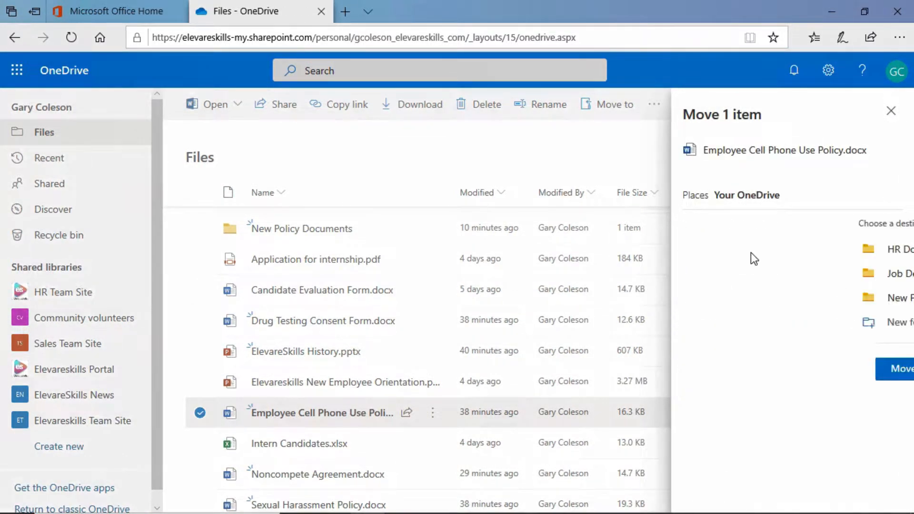
pyautogui.click(750, 302)
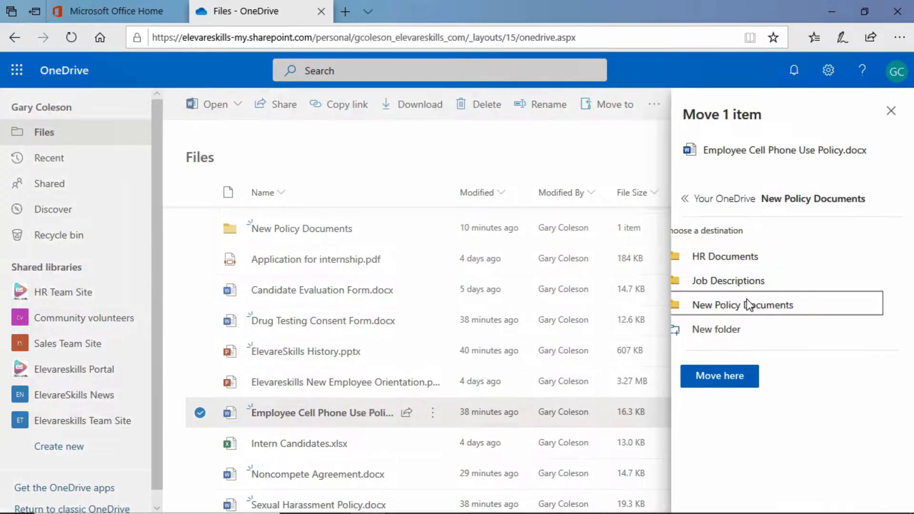
pyautogui.click(749, 309)
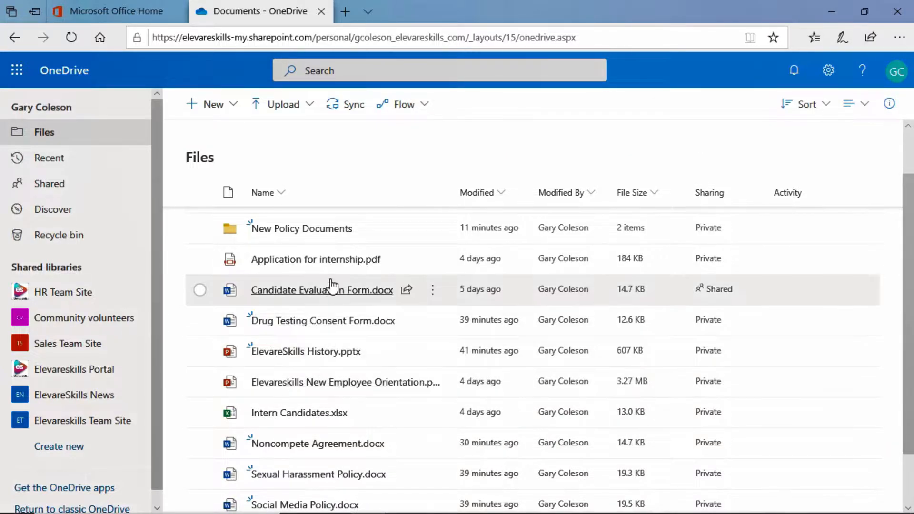
# - Check the New Policy Documents folder for the moved cell phone policy, refreshing the page, and return to Files
pyautogui.scroll(2, 300, 262)
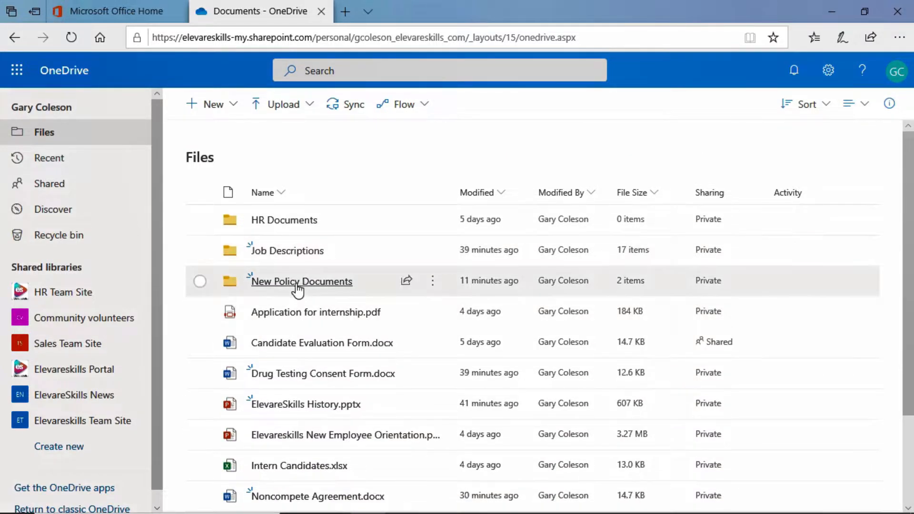
pyautogui.click(295, 287)
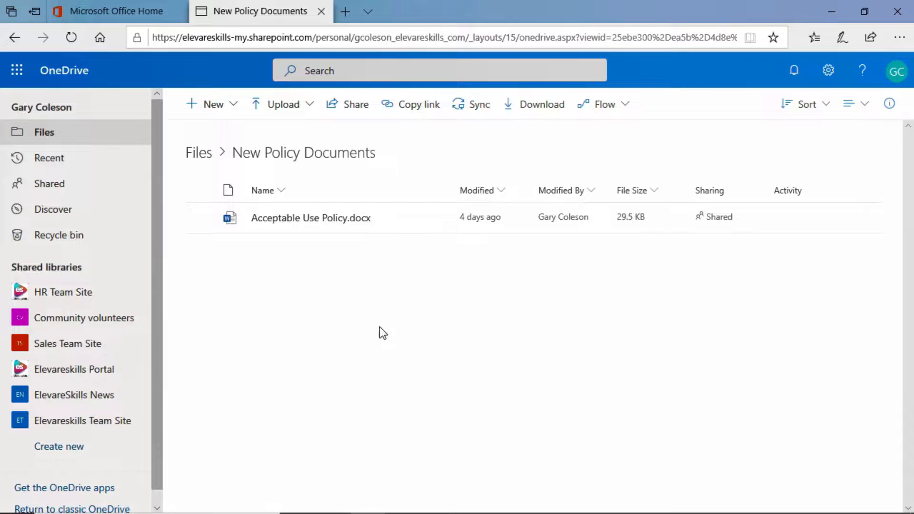
pyautogui.click(70, 39)
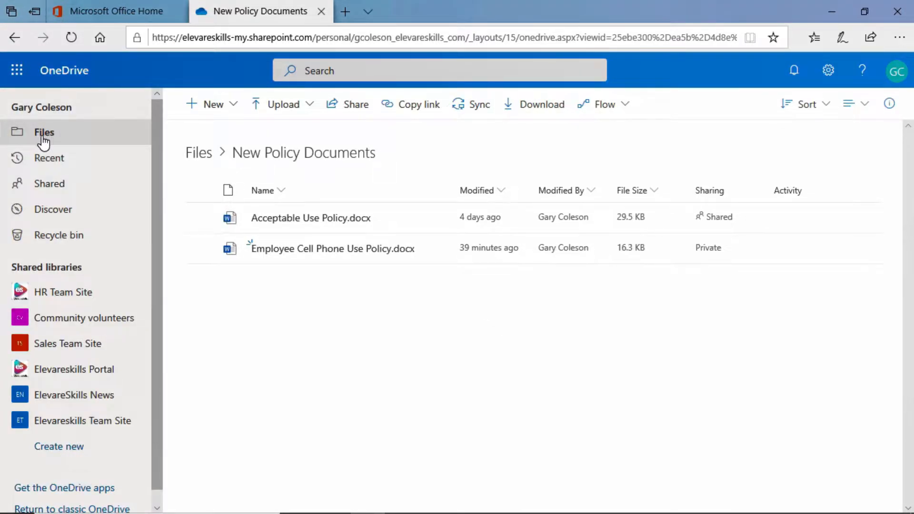
pyautogui.click(43, 137)
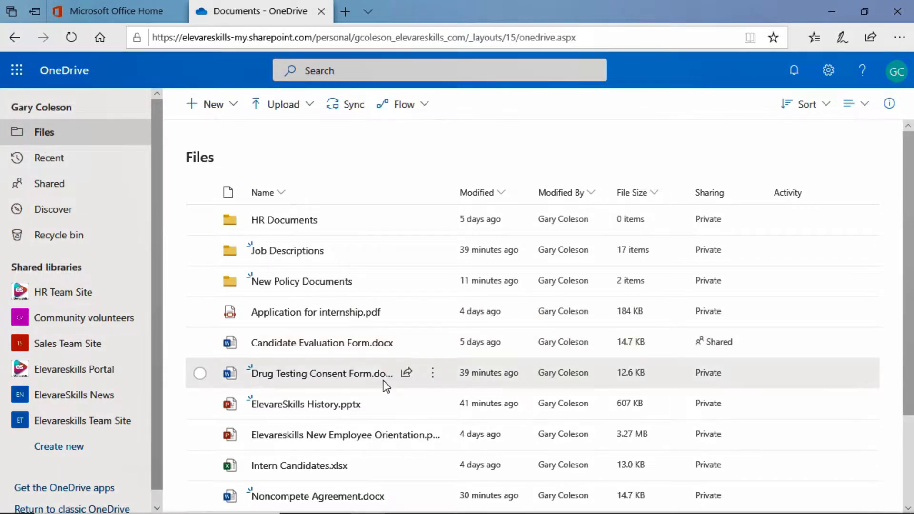
# - Move the HR Documents folder into the New Policy Documents folder in your OneDrive
pyautogui.moveTo(382, 376)
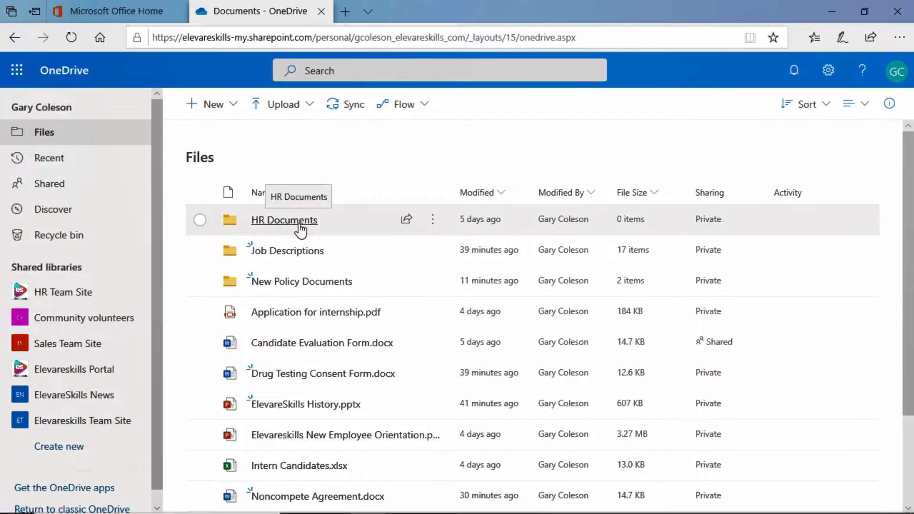
pyautogui.click(434, 223)
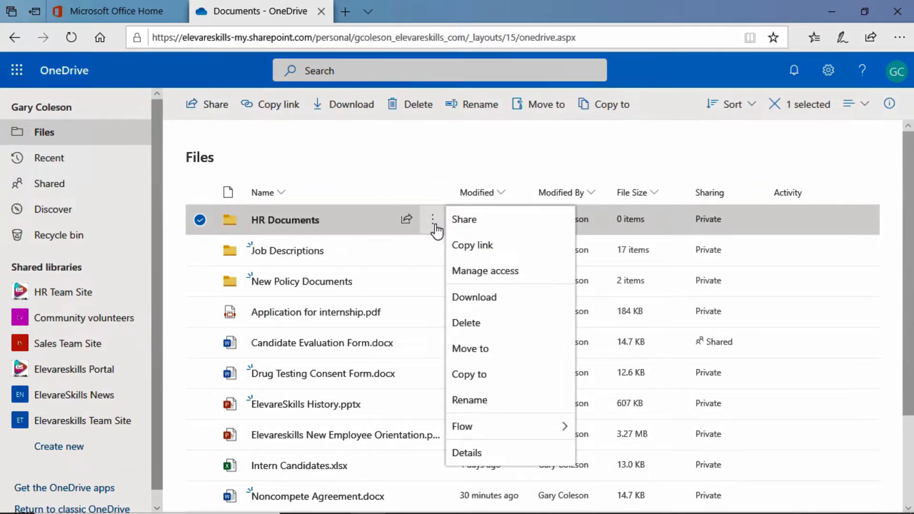
pyautogui.click(547, 110)
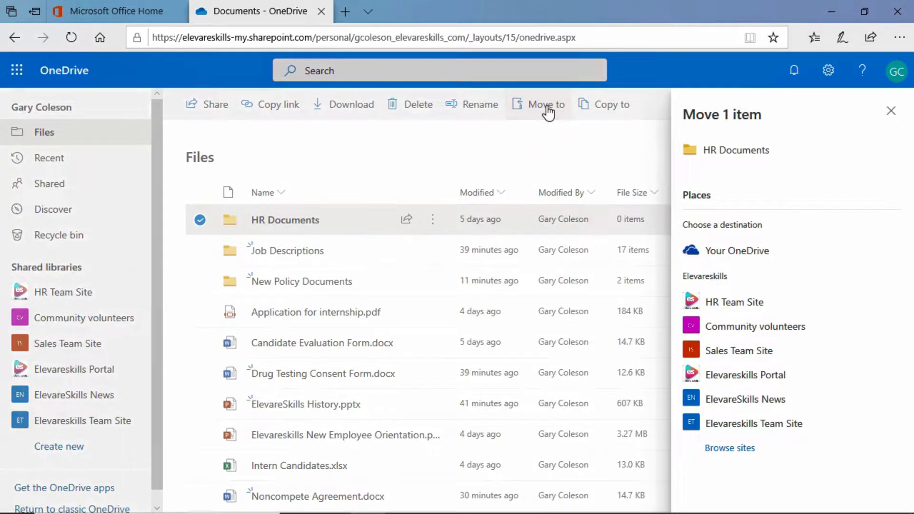
pyautogui.click(756, 256)
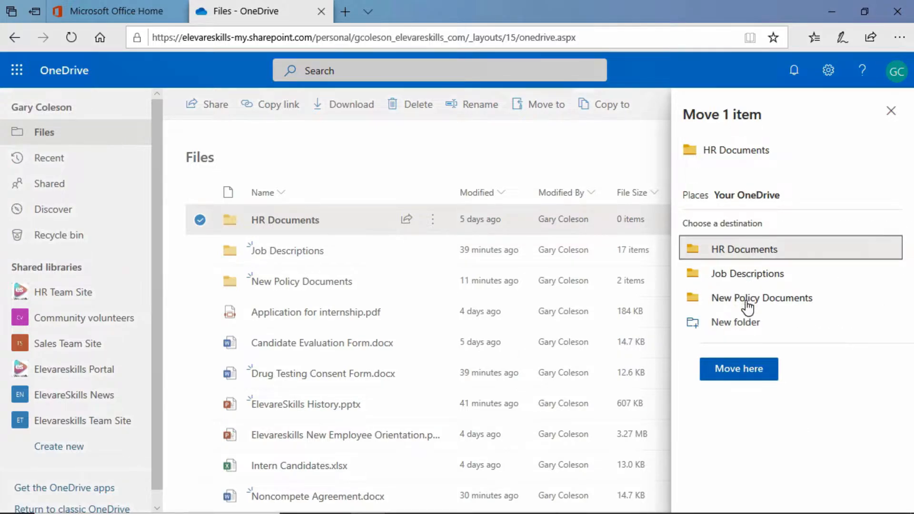
pyautogui.click(749, 301)
pyautogui.click(748, 316)
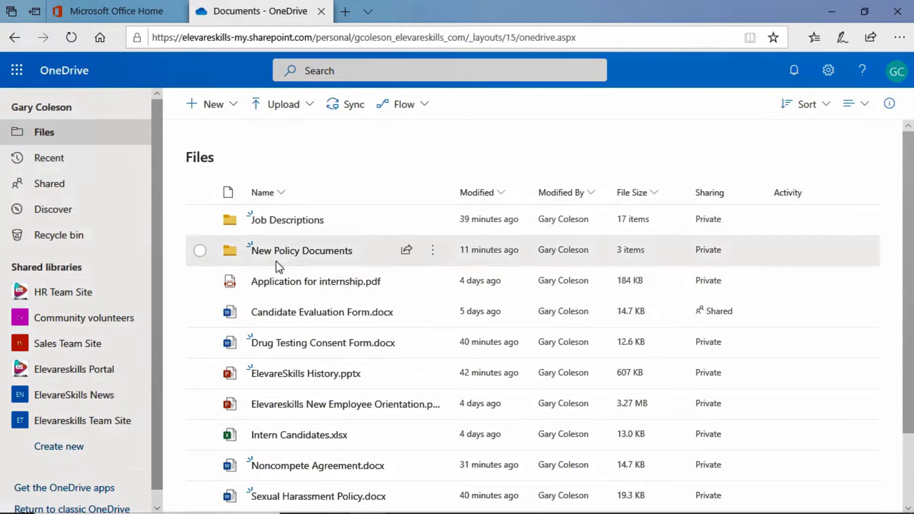
# - Move the HR Documents folder out of New Policy Documents to the top level of your OneDrive, and return to Files
pyautogui.click(283, 254)
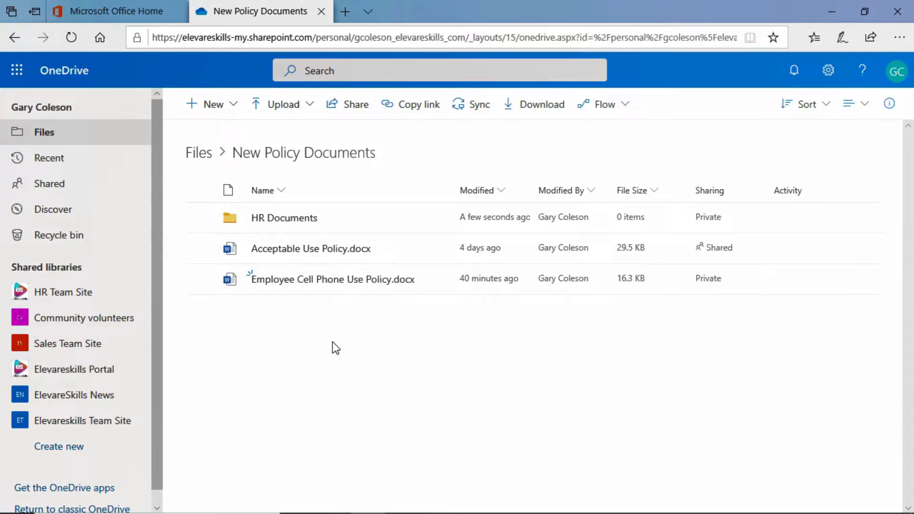
pyautogui.click(200, 218)
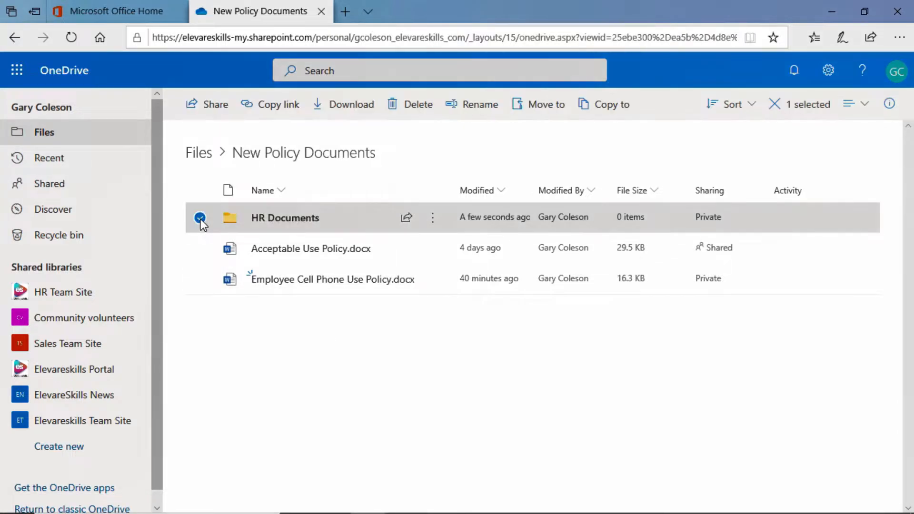
pyautogui.click(433, 220)
pyautogui.click(493, 350)
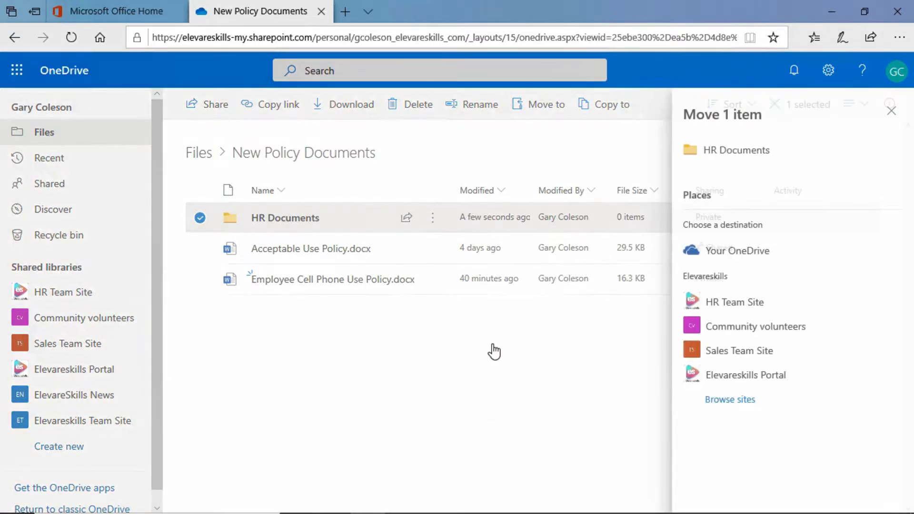
pyautogui.click(738, 252)
pyautogui.click(738, 347)
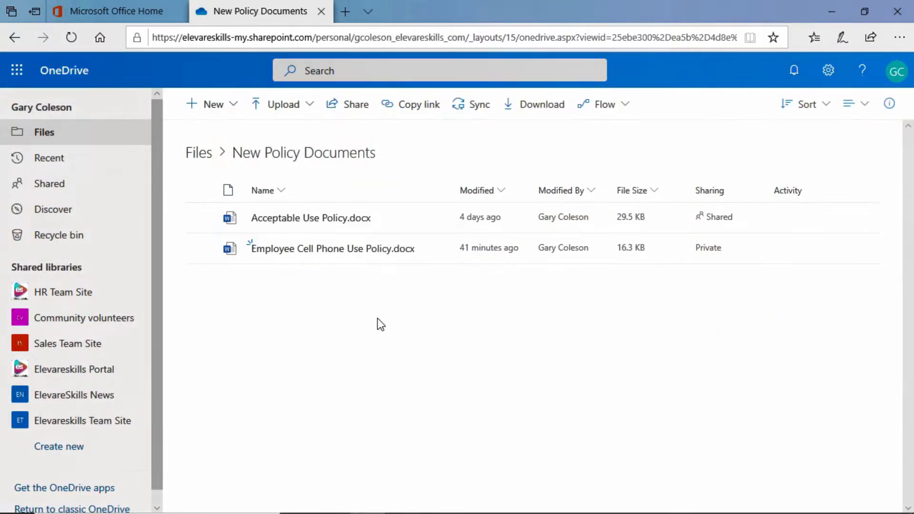
pyautogui.click(48, 134)
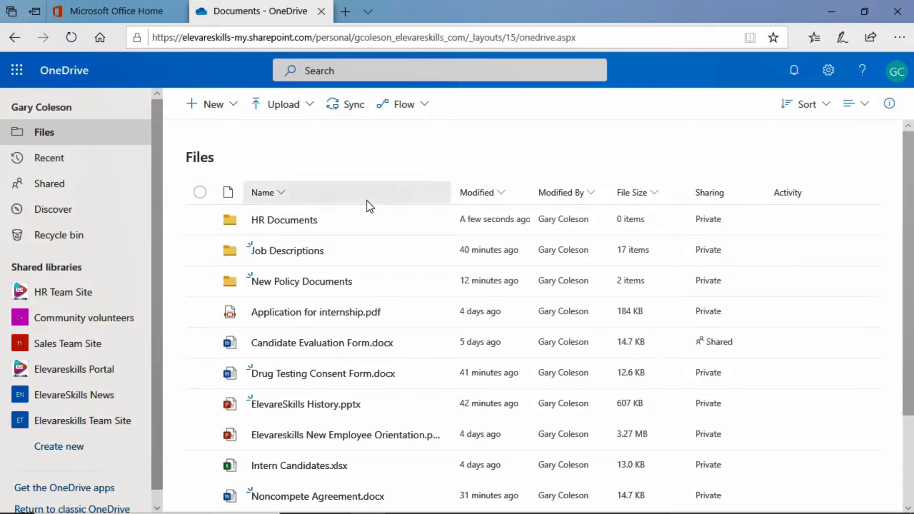
# - Copy ElevareSkills History.pptx from Files into the HR Documents folder in your OneDrive
pyautogui.scroll(-1, 368, 214)
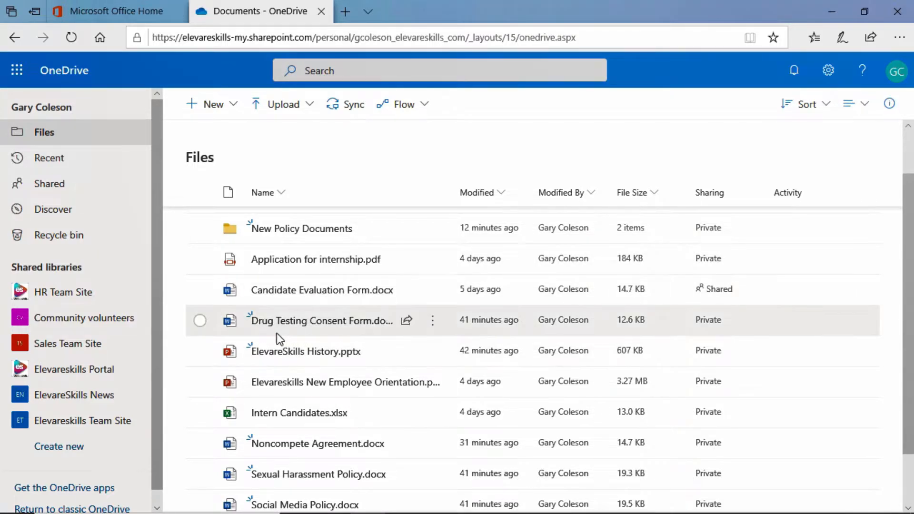
pyautogui.click(199, 355)
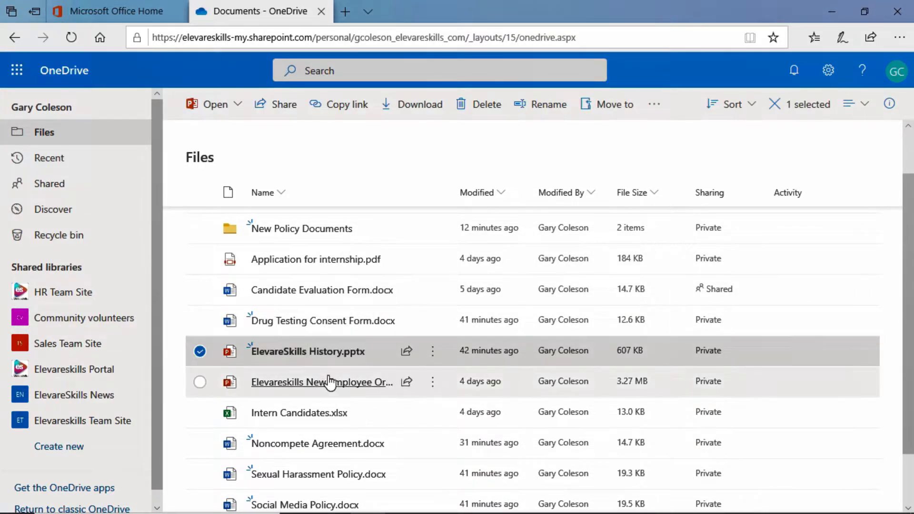
pyautogui.moveTo(329, 382)
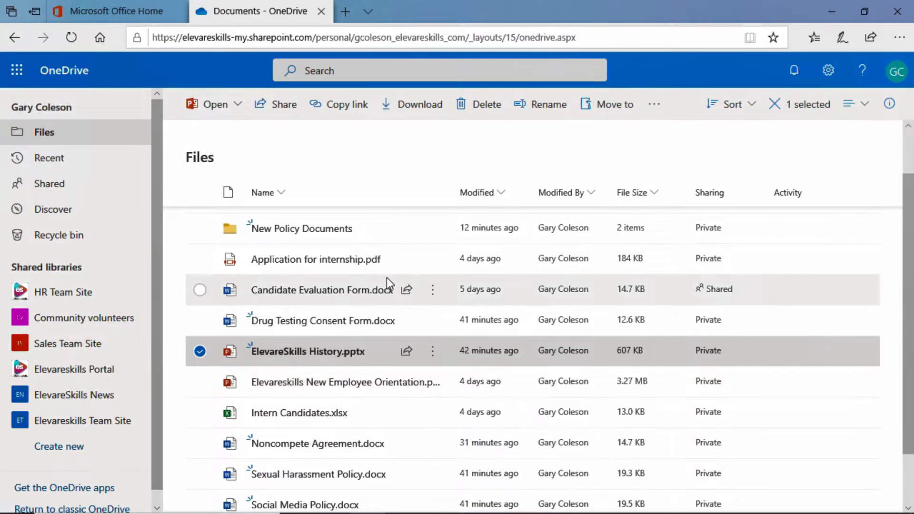
pyautogui.scroll(1, 386, 278)
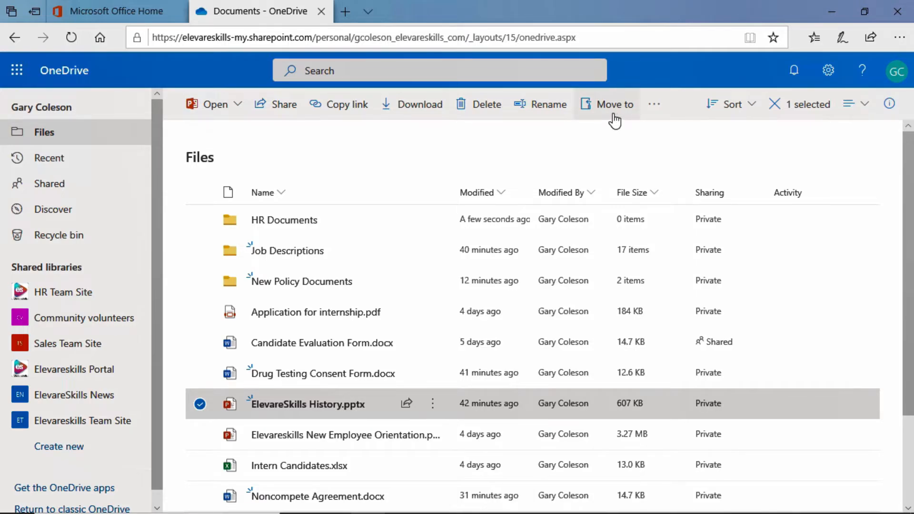
pyautogui.click(655, 110)
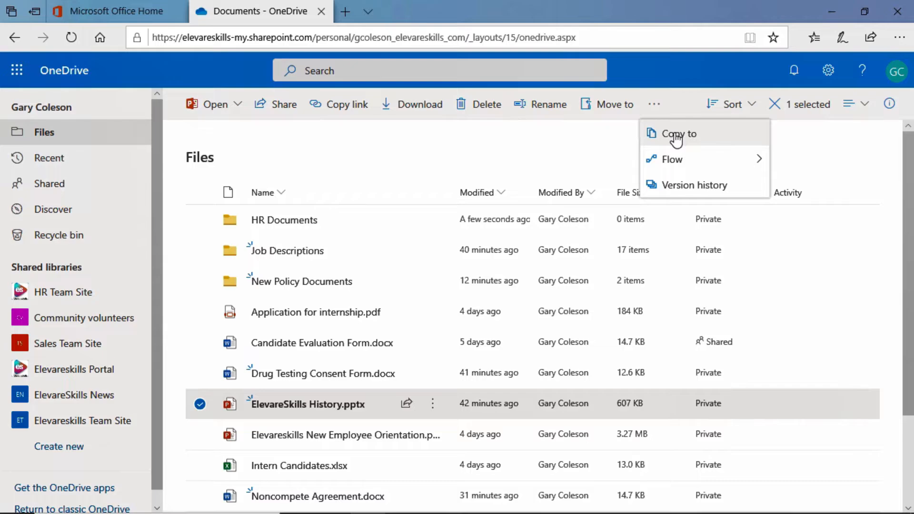
pyautogui.click(676, 138)
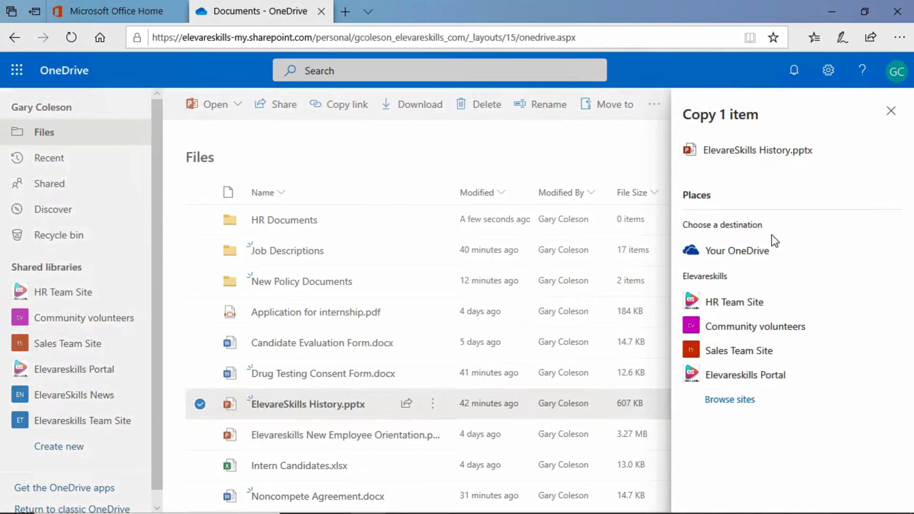
pyautogui.click(741, 261)
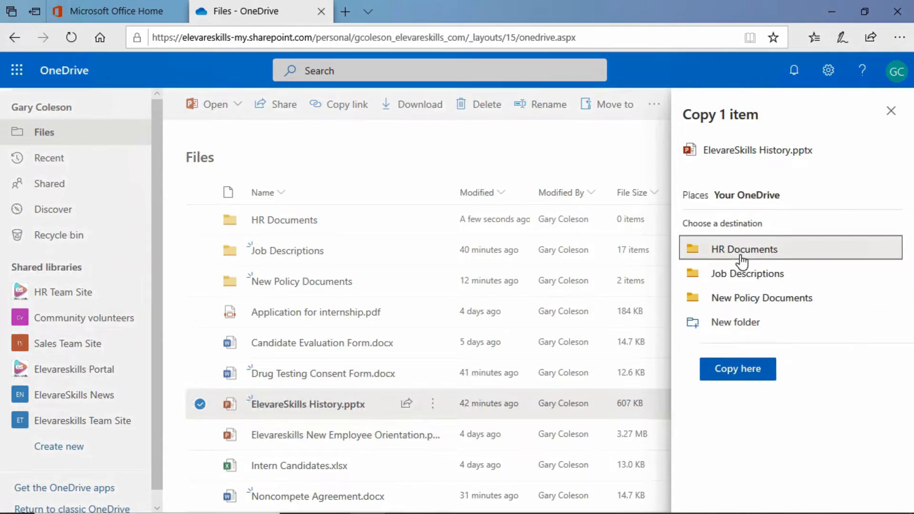
pyautogui.click(745, 260)
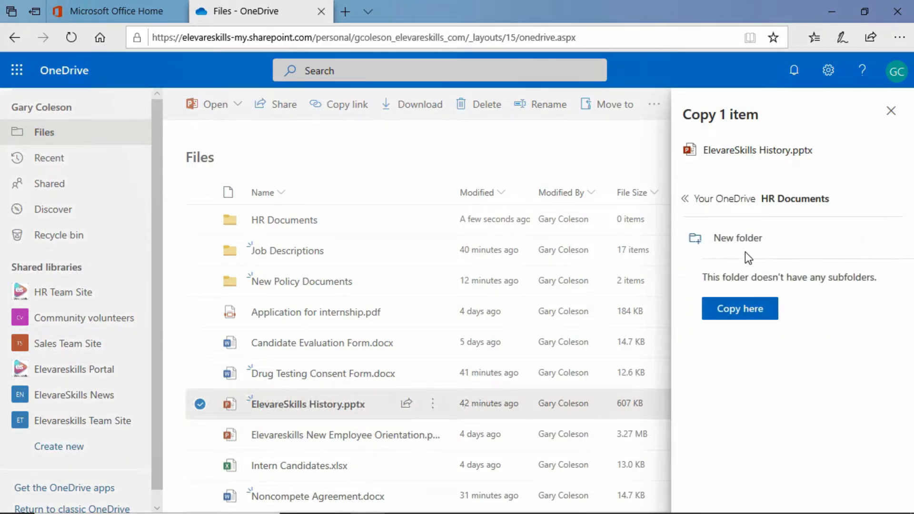
pyautogui.click(733, 314)
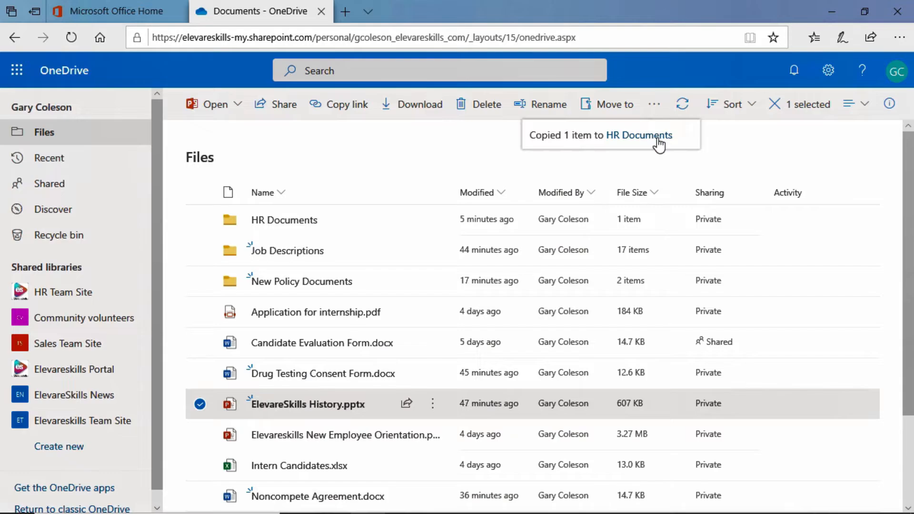
# - Check the HR Documents folder for the copied presentation and return to Files
pyautogui.moveTo(333, 409)
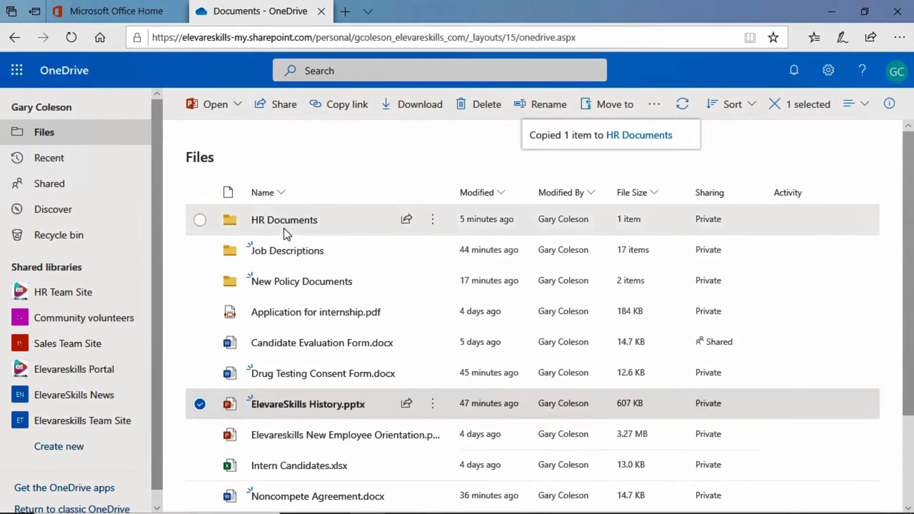
pyautogui.click(284, 228)
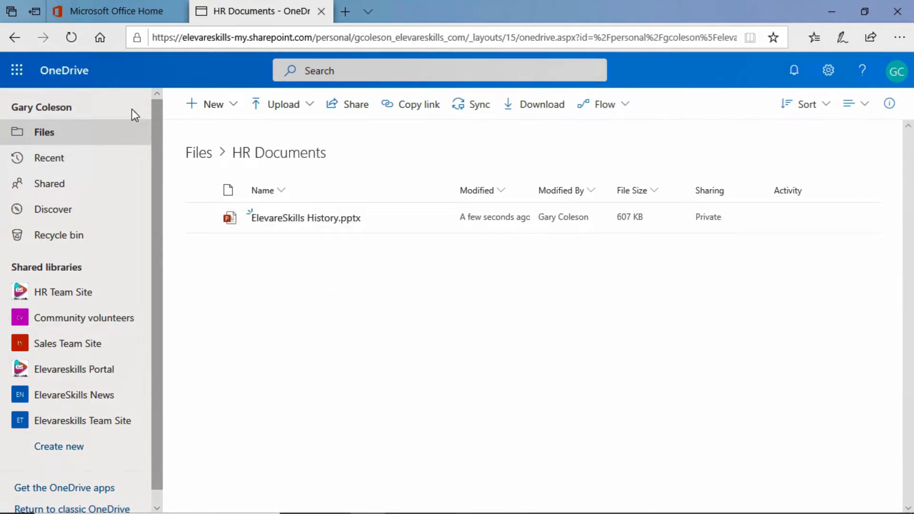
pyautogui.click(10, 42)
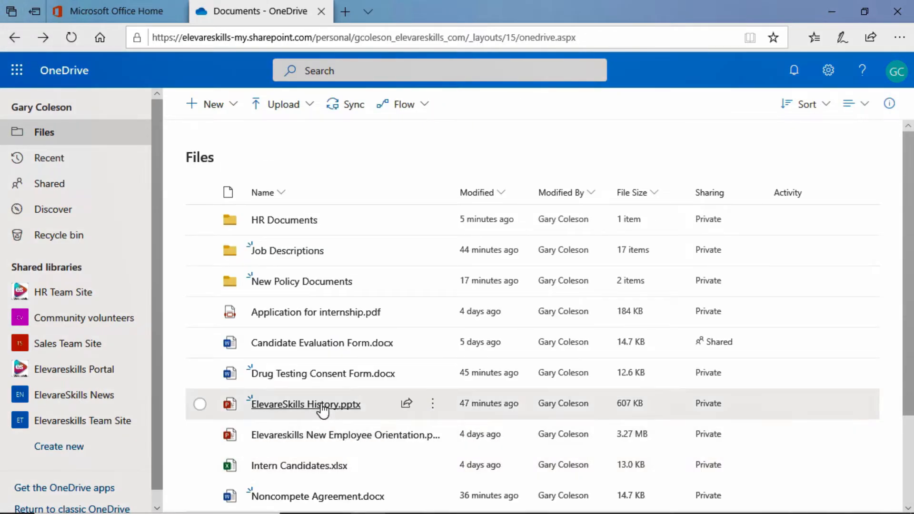
# - Copy ElevareSkills History.pptx from Files into the New Policy Documents folder in your OneDrive
pyautogui.moveTo(326, 408)
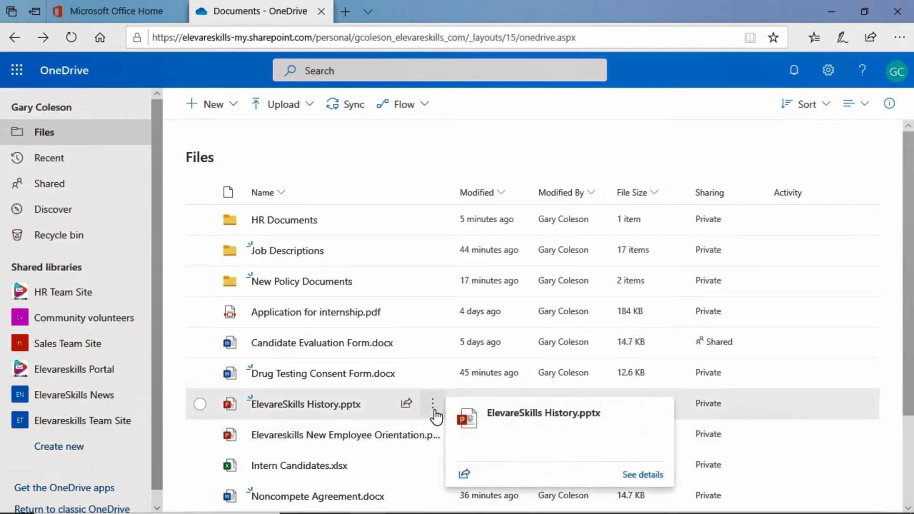
pyautogui.click(433, 410)
pyautogui.click(486, 391)
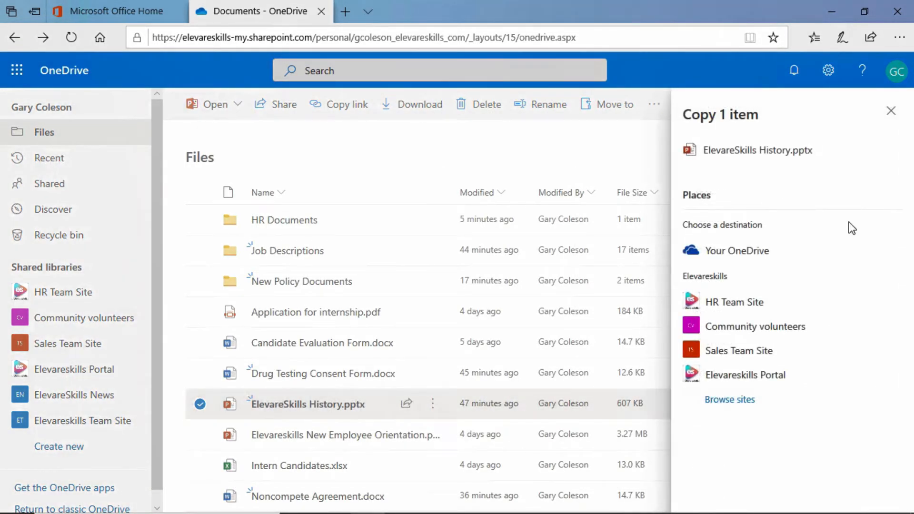
pyautogui.click(761, 255)
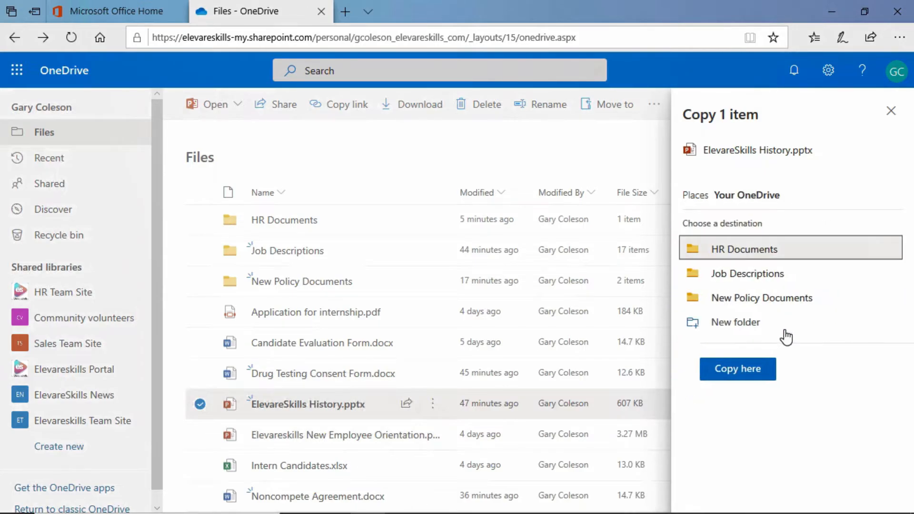
pyautogui.click(755, 306)
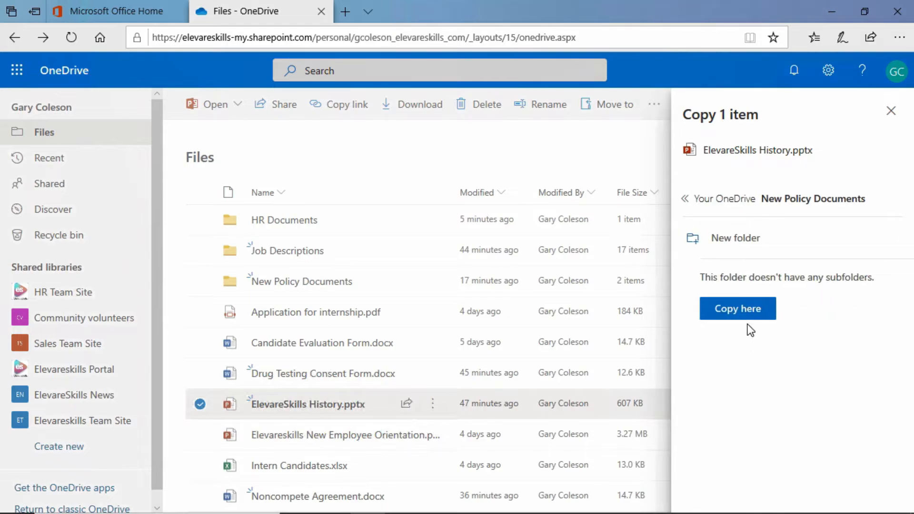
pyautogui.click(751, 320)
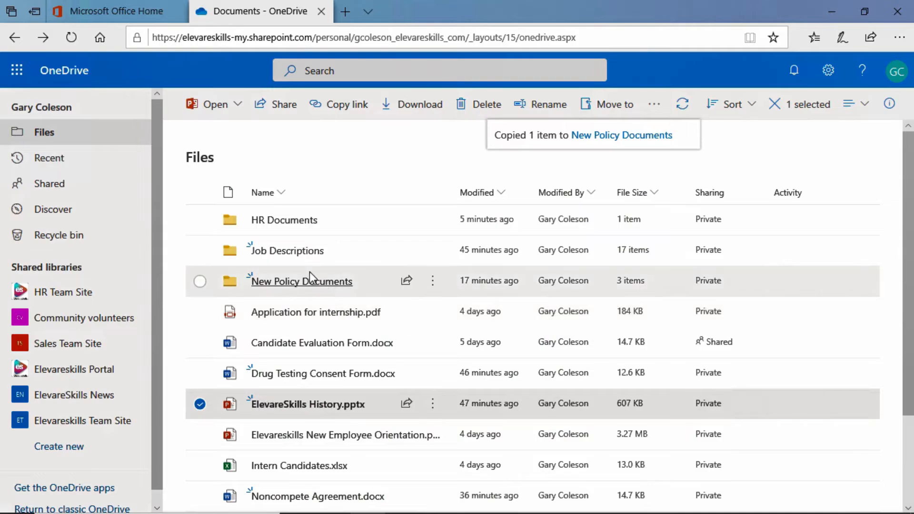
# - Delete the copy of ElevareSkills History.pptx from the New Policy Documents folder, and return to Files
pyautogui.click(305, 282)
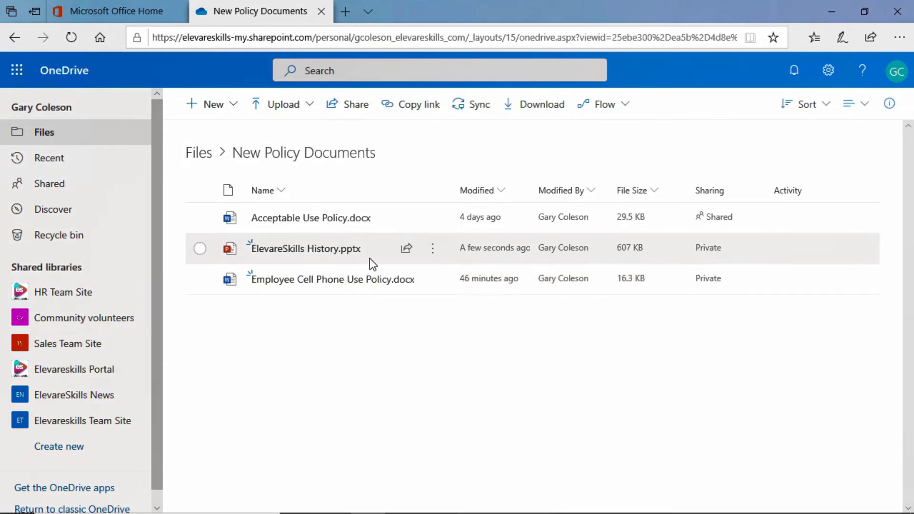
pyautogui.click(199, 248)
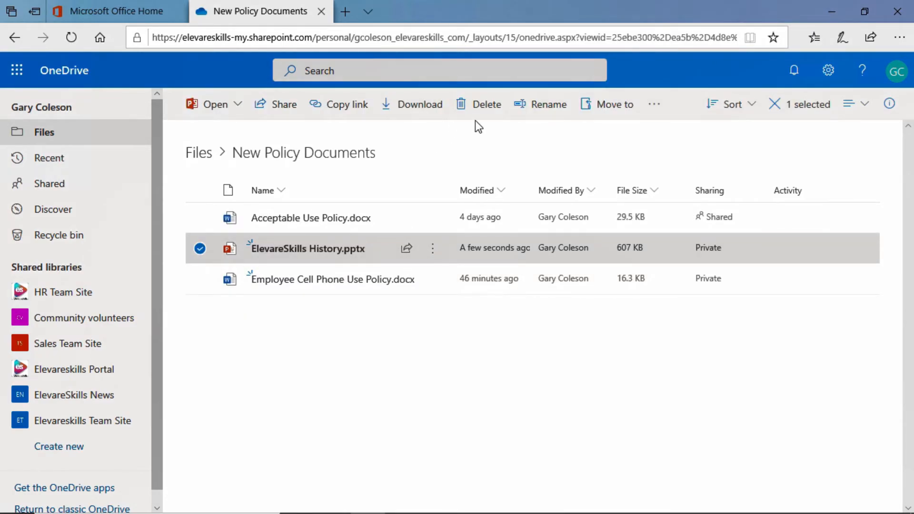
pyautogui.click(486, 109)
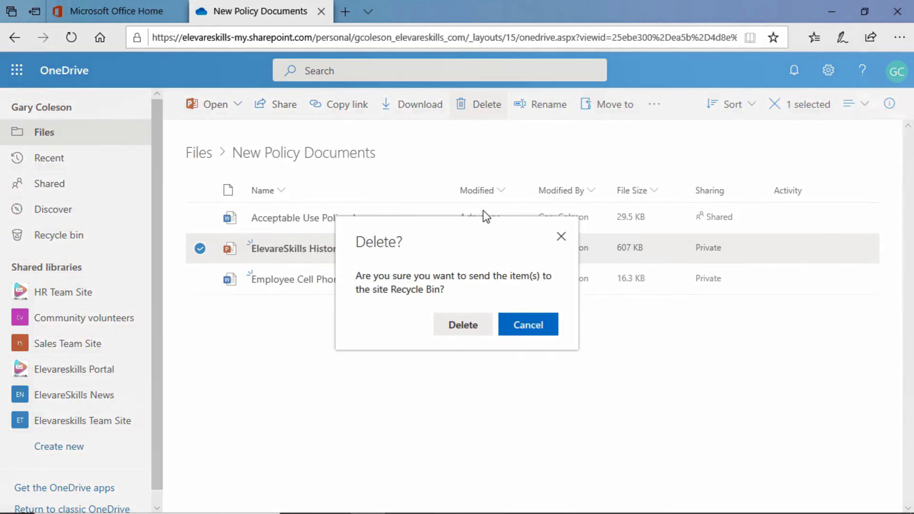
pyautogui.click(464, 328)
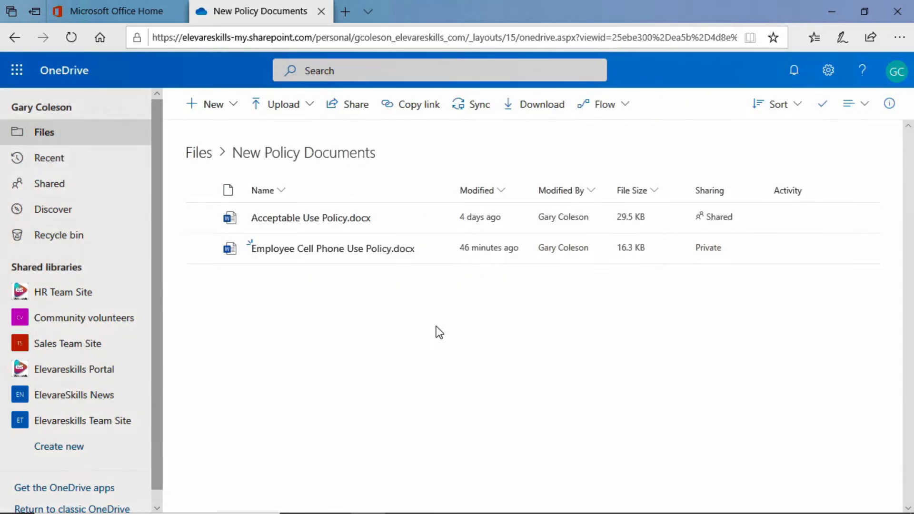
pyautogui.click(15, 37)
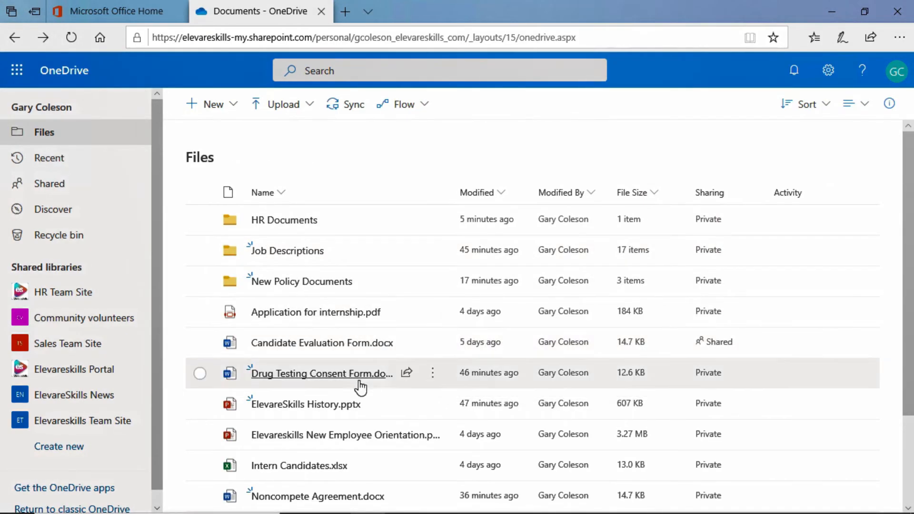
# - Delete the copy of ElevareSkills History.pptx from the HR Documents folder, and return to Files
pyautogui.moveTo(386, 409); pyautogui.dragTo(262, 222)
pyautogui.click(264, 221)
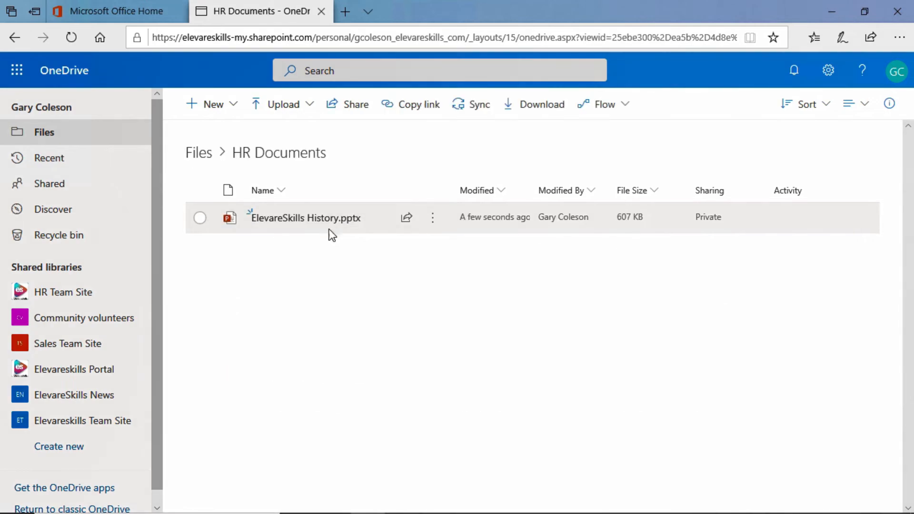
pyautogui.click(432, 219)
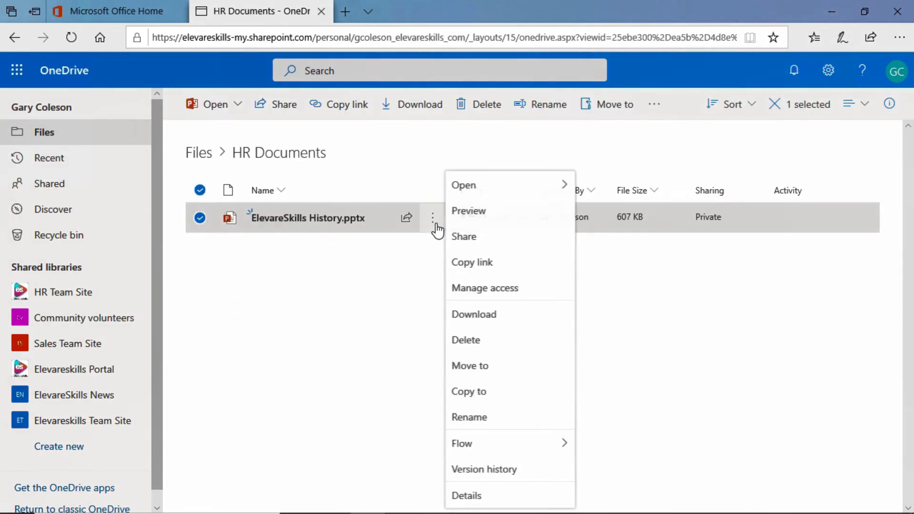
pyautogui.click(487, 341)
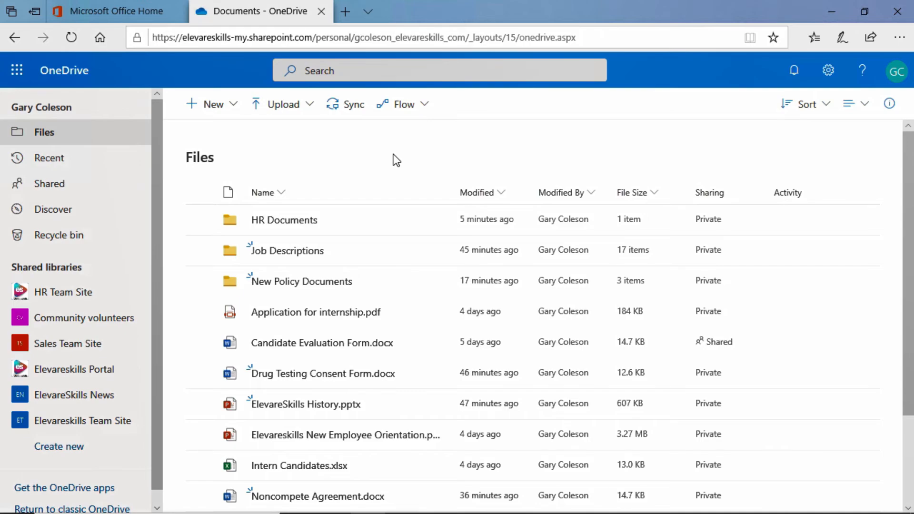
pyautogui.click(199, 219)
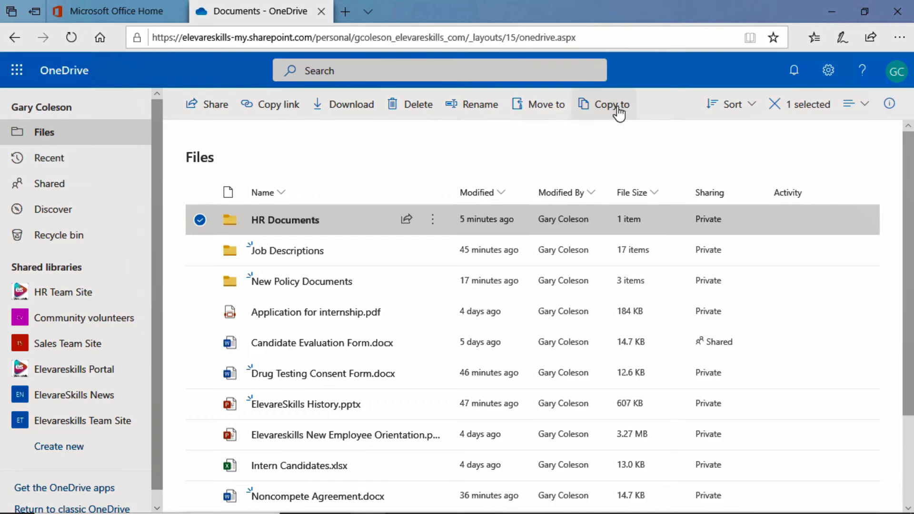
pyautogui.click(618, 113)
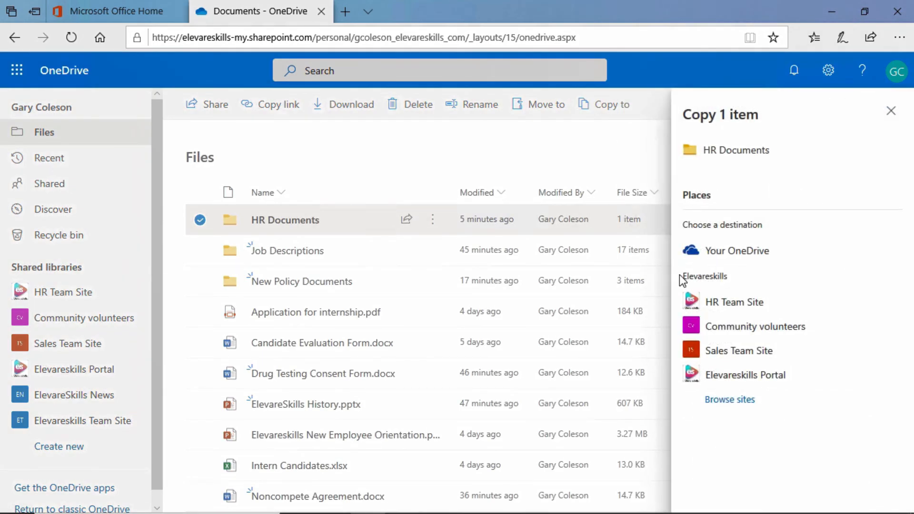
pyautogui.click(891, 119)
pyautogui.click(200, 221)
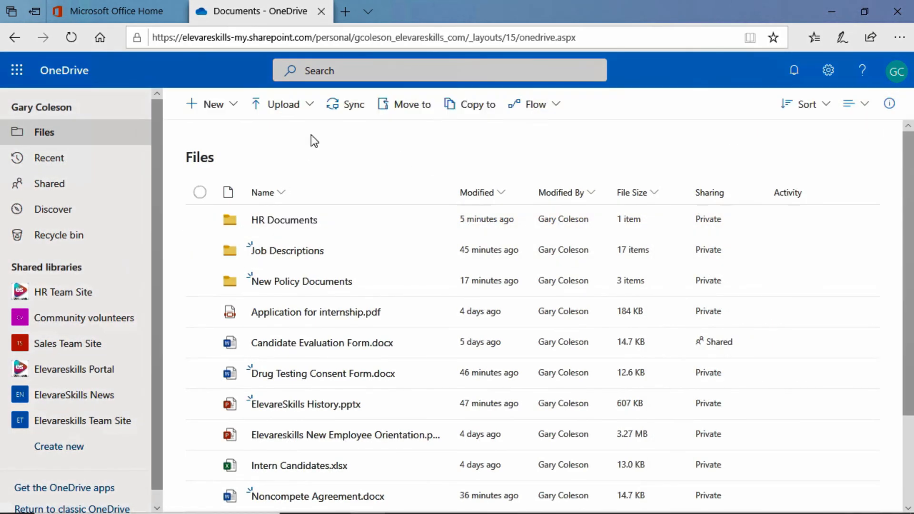